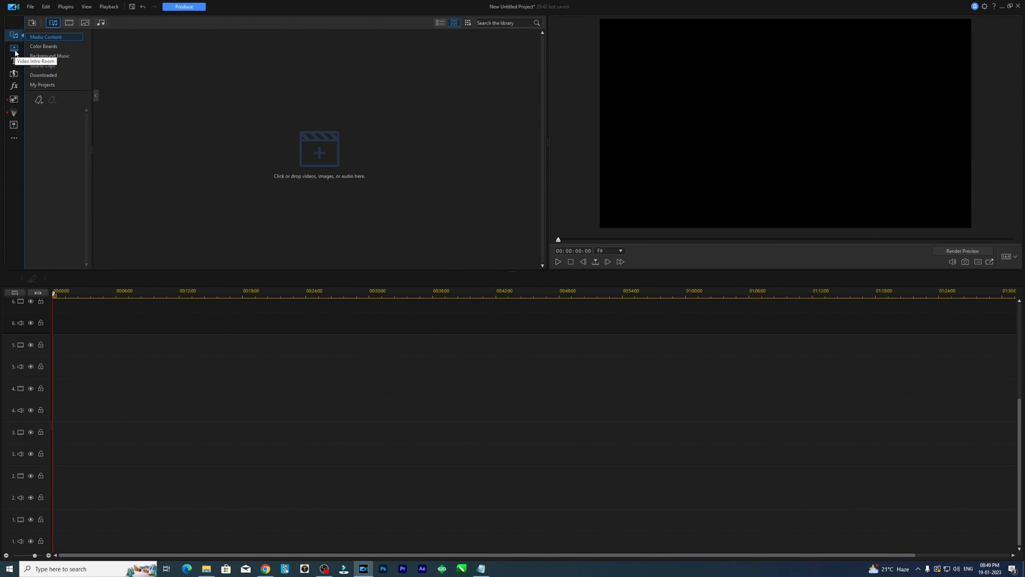
Browse the video intro templates and show the Travel theme
click(14, 49)
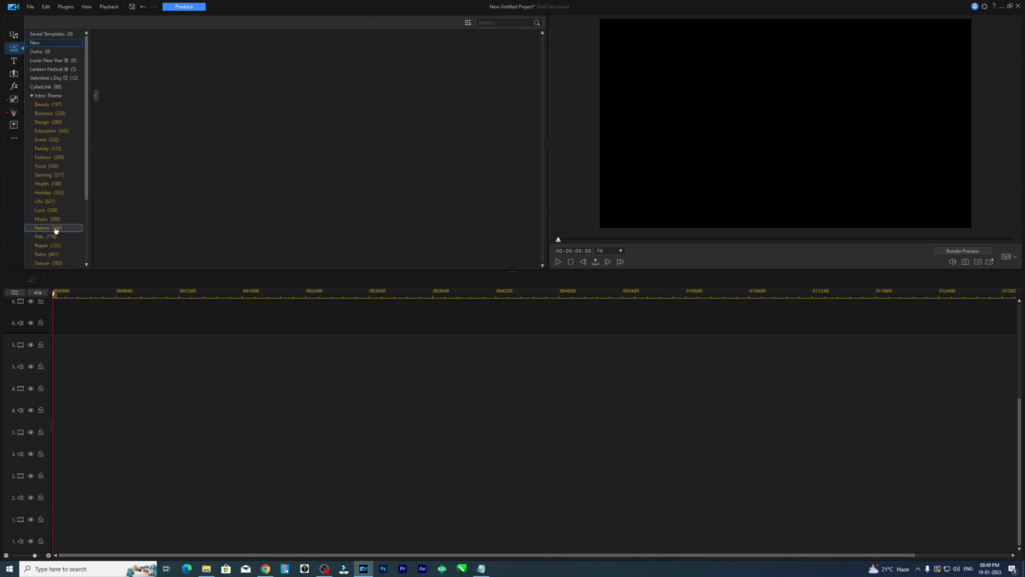
drag(87, 147, 87, 166)
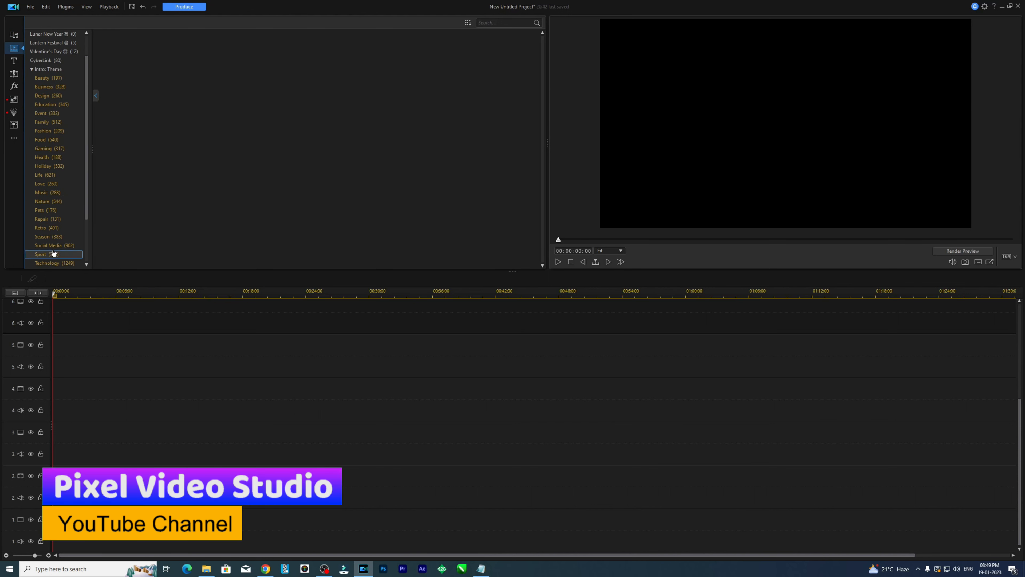
drag(87, 210, 87, 239)
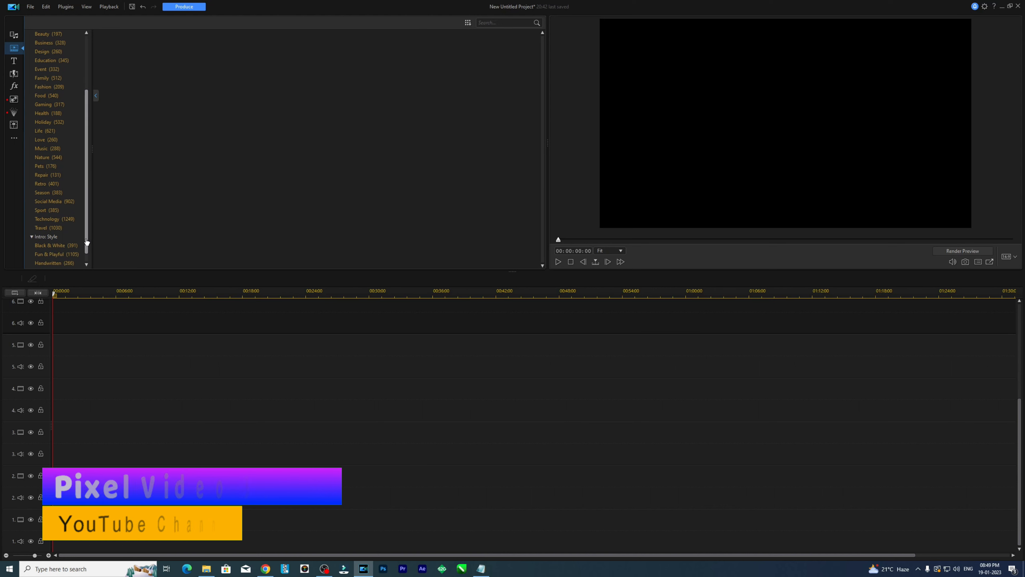
click(53, 228)
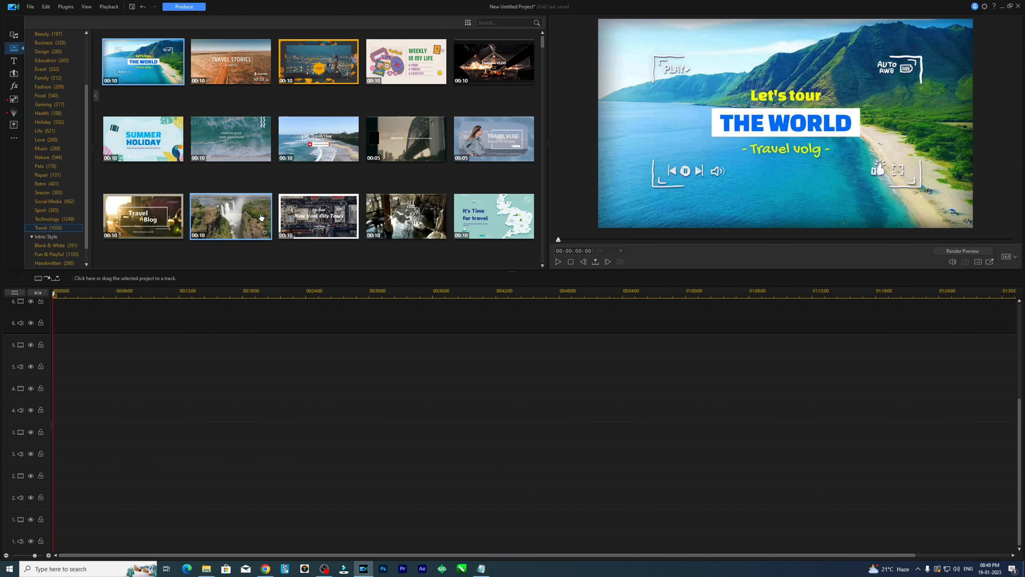
Add the "10 Best Autumn Getaways" travel intro template to the start of the timeline and open it in the Video Intro Designer
mouse_move(261, 217)
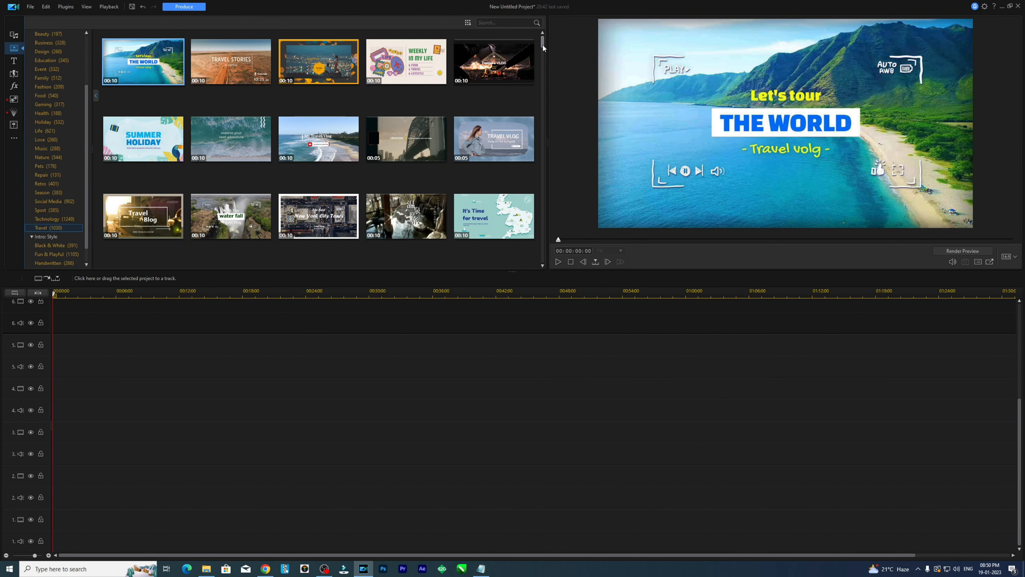
drag(542, 44, 542, 96)
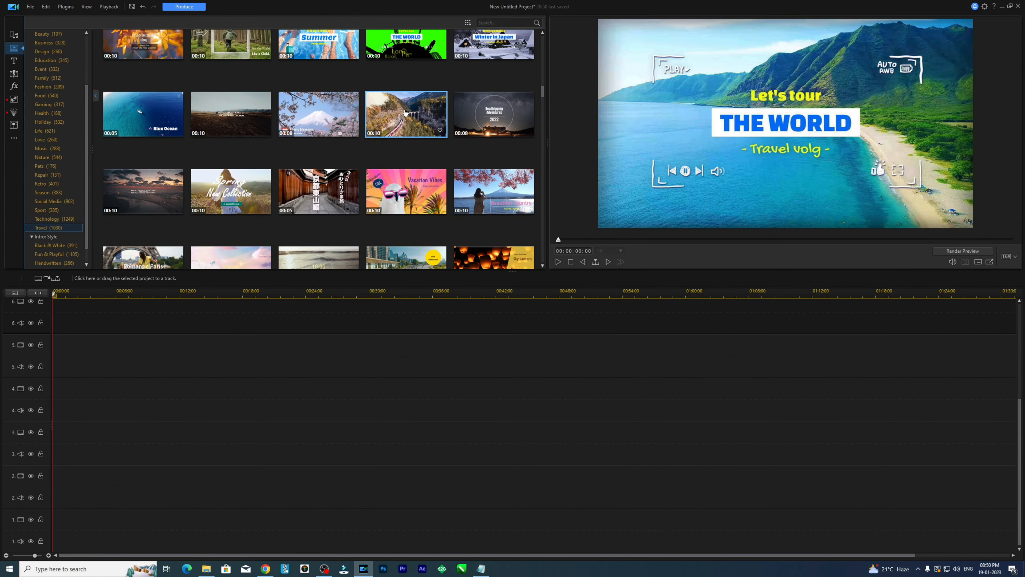
drag(415, 117, 66, 368)
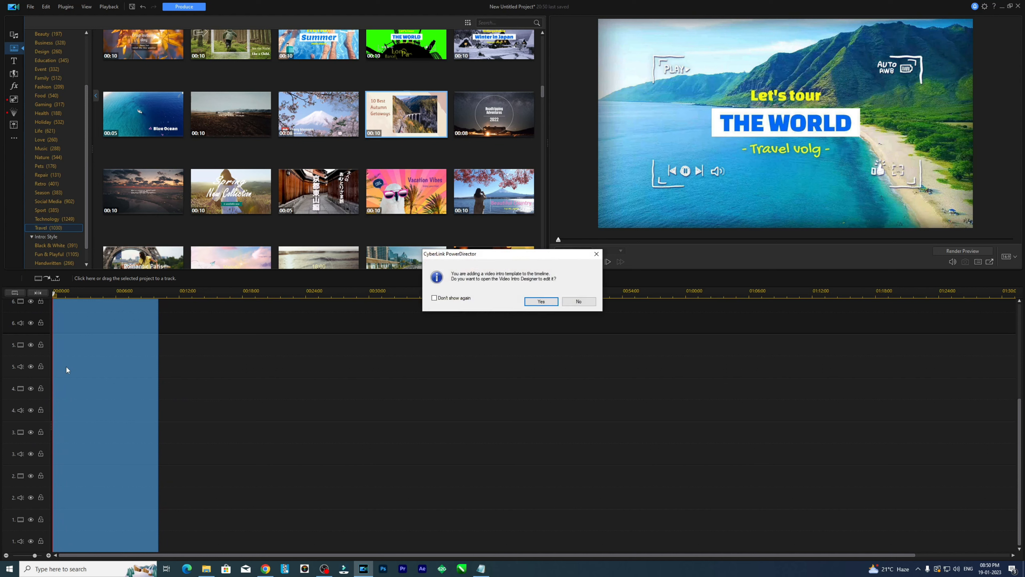
click(541, 301)
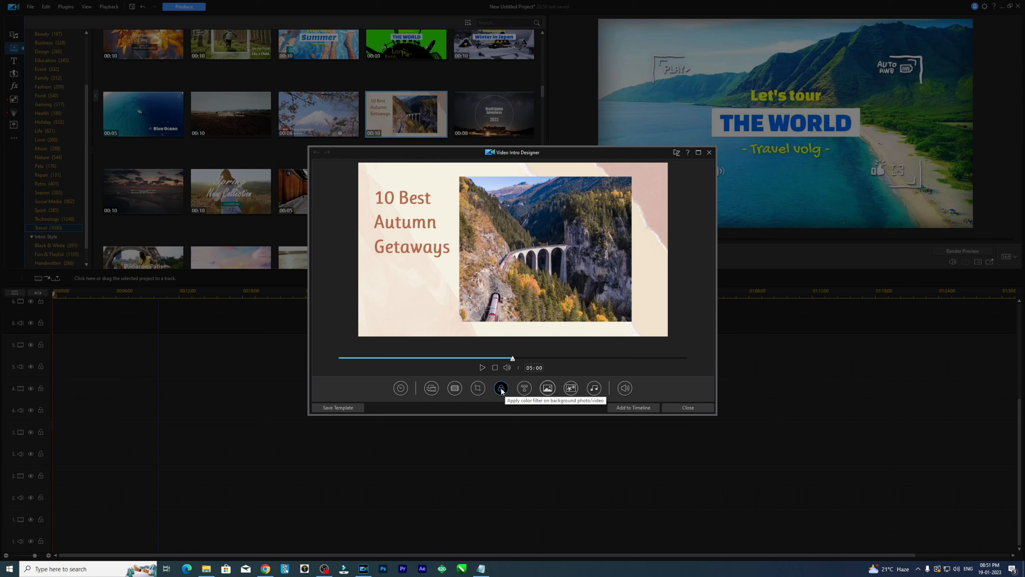
click(525, 388)
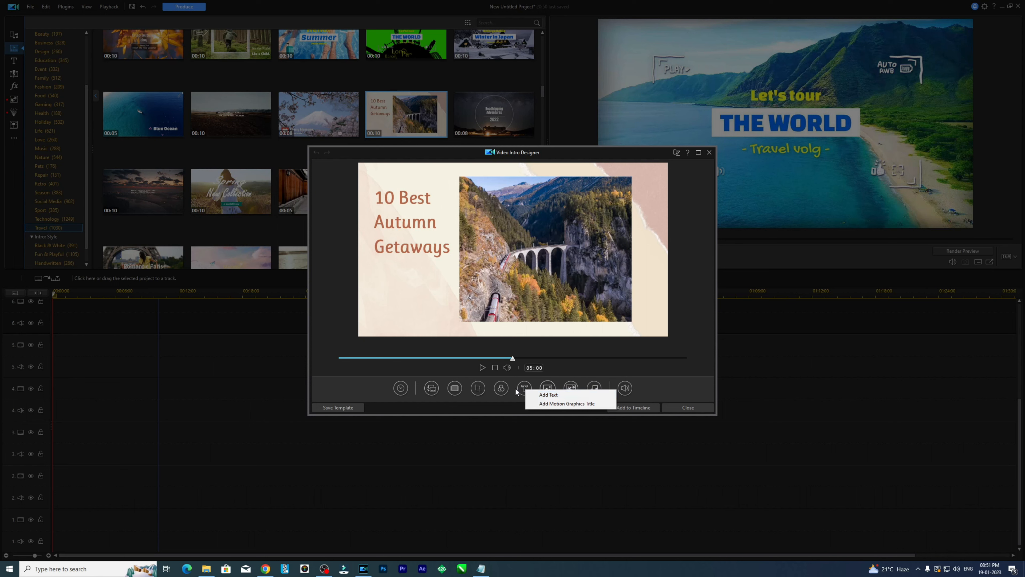
click(511, 396)
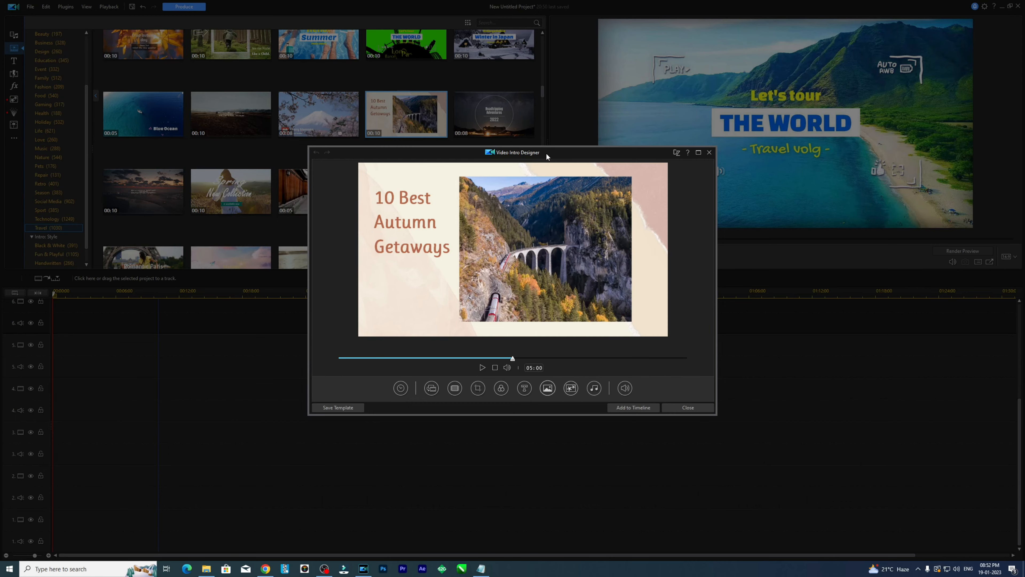
drag(546, 152, 517, 267)
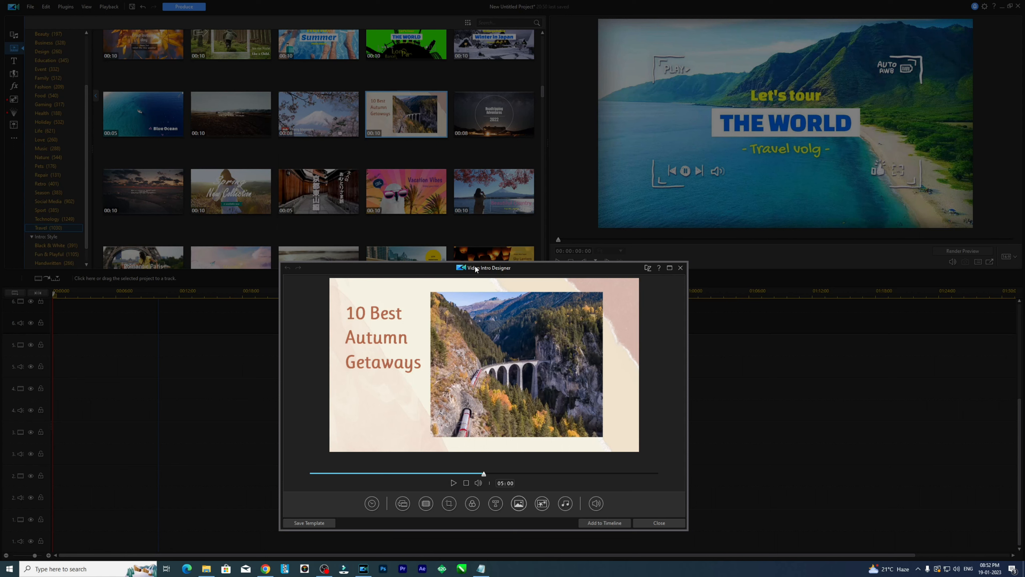
drag(475, 268, 496, 180)
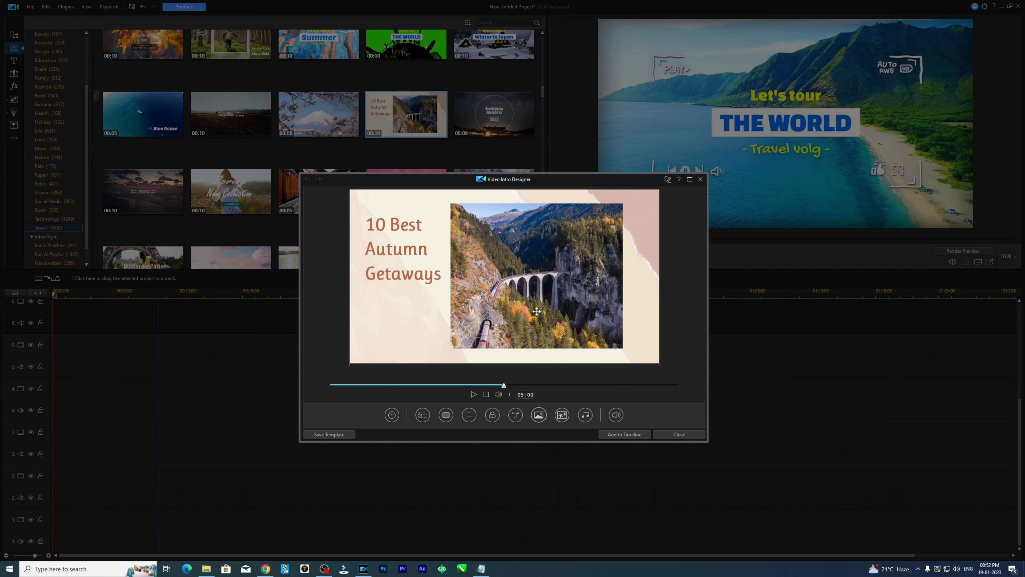
Replace the intro's background media with the video file 222, accepting the default clip range
click(423, 415)
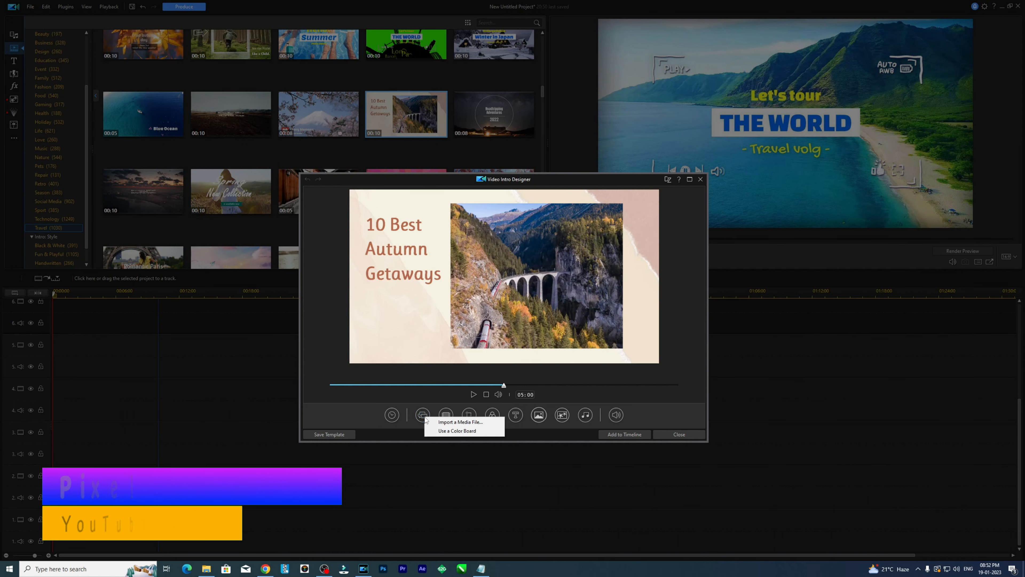
click(443, 422)
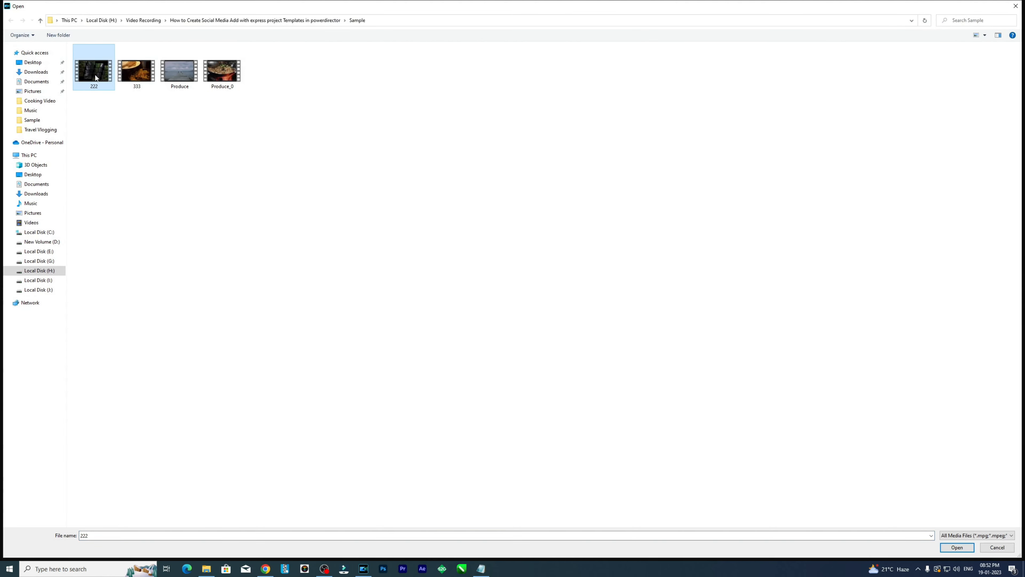
click(956, 548)
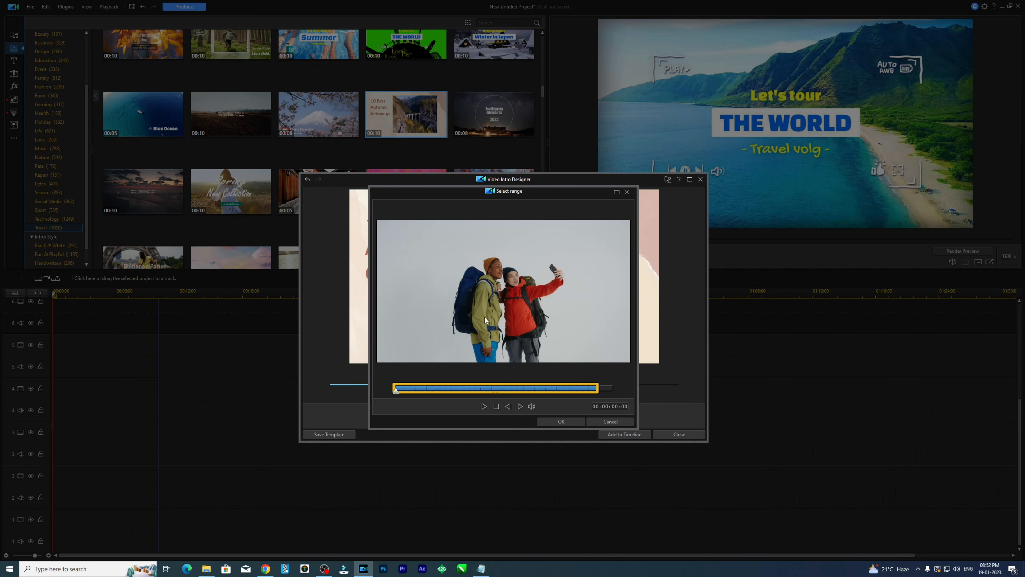
click(560, 422)
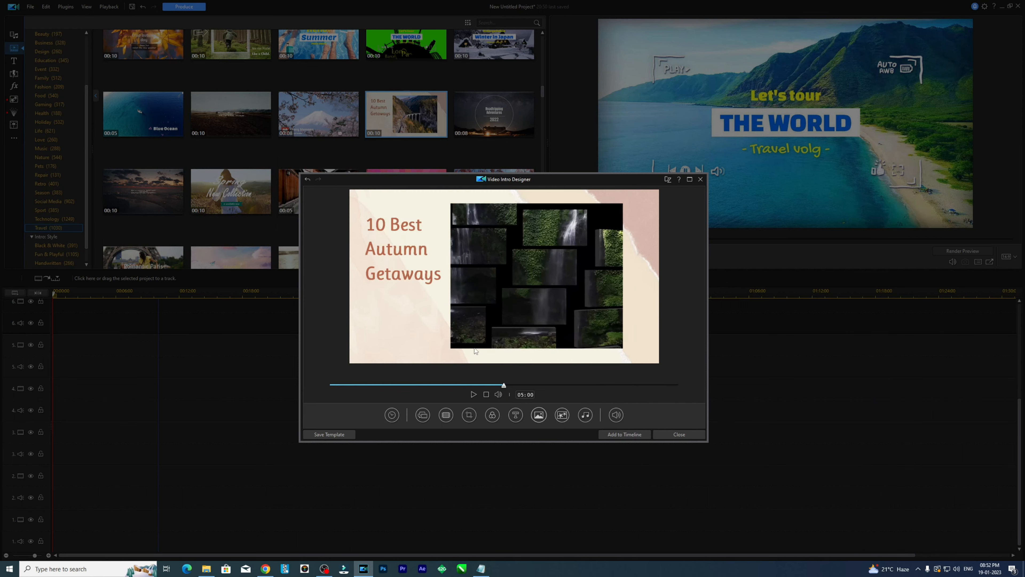
Replace the title "10 Best" with "My first" in Segoe UI Emoji and "Autumn Getaways" with "Travel Blog"
click(370, 233)
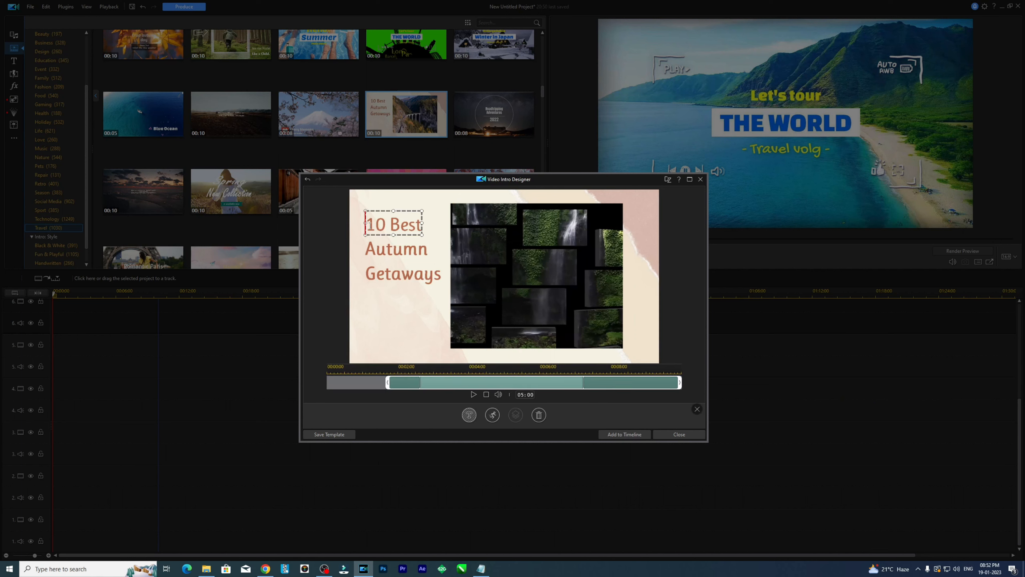
drag(370, 232, 445, 232)
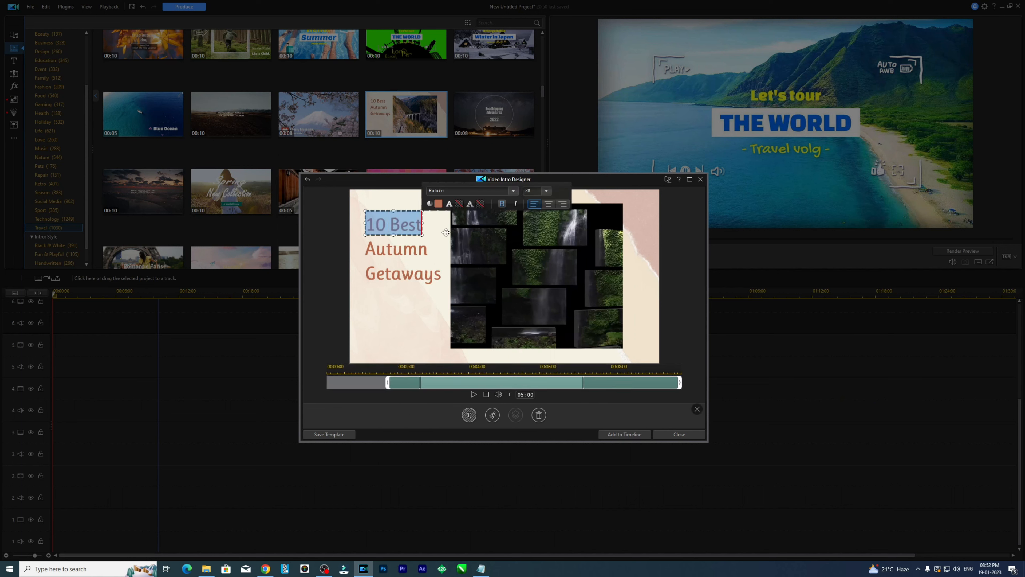
text(My first Travel Blog)
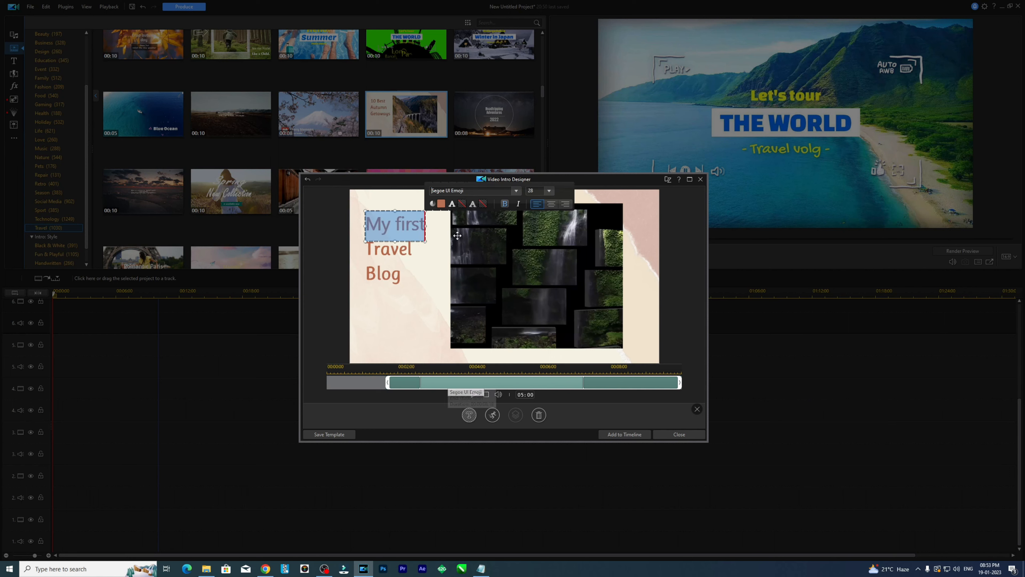
Set the "My first" title's font size to 18 and give "Travel Blog" a heavy, wide display font
click(549, 191)
click(537, 242)
click(389, 259)
drag(368, 249, 402, 275)
click(516, 190)
click(478, 366)
click(423, 315)
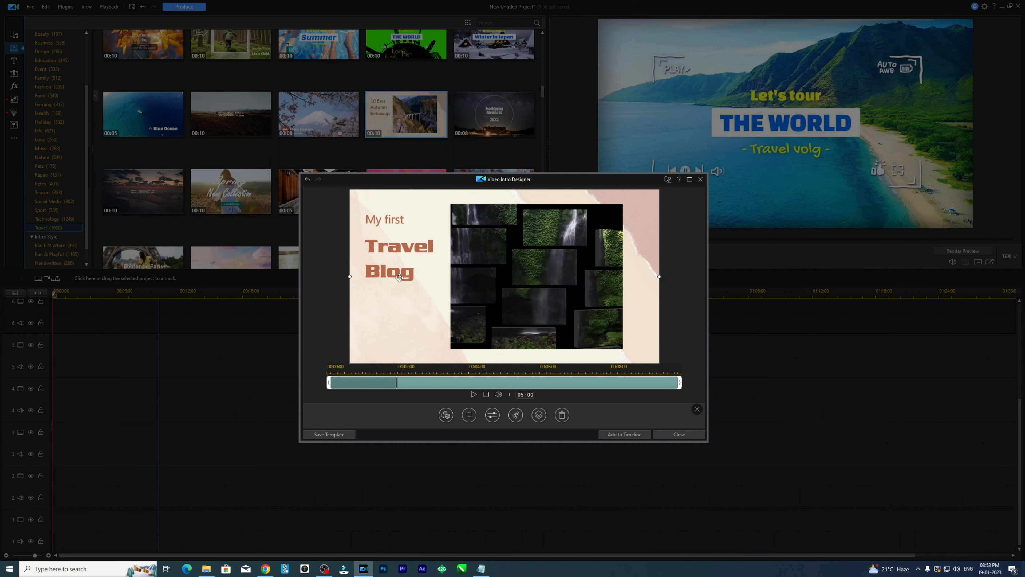
Give the "My first" title the vertical Double In Animation effect
double_click(379, 220)
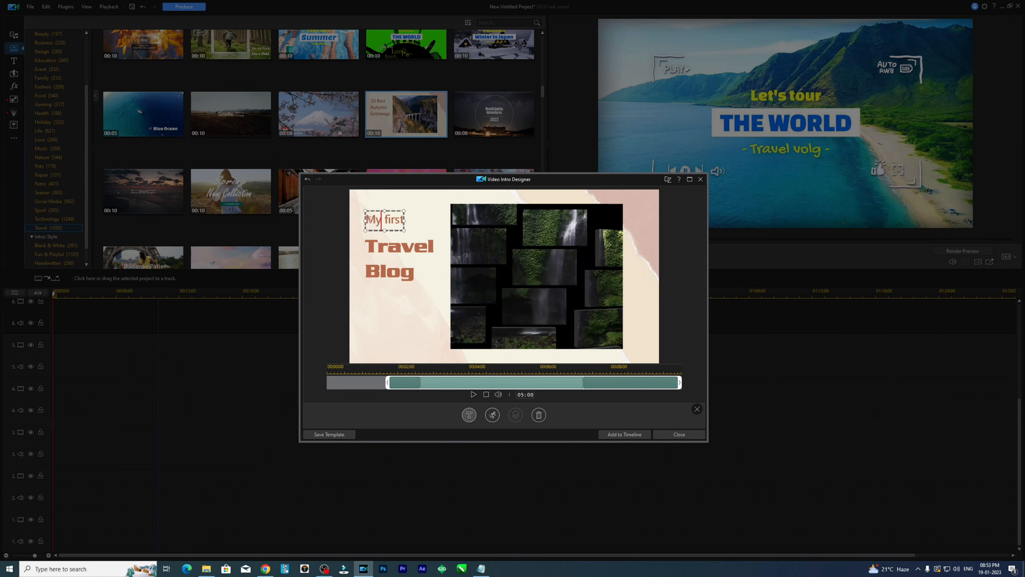
drag(366, 220, 423, 223)
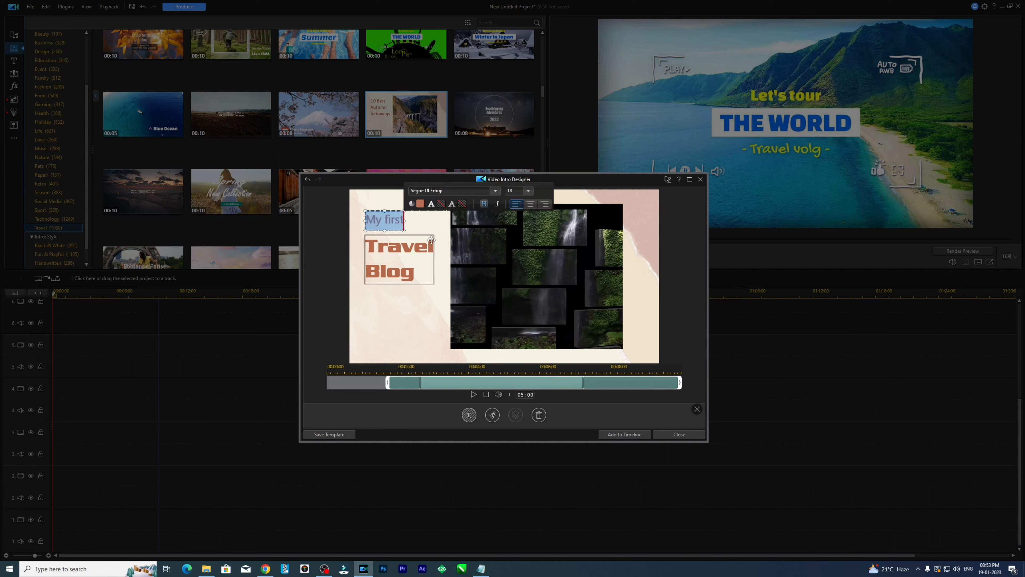
click(493, 415)
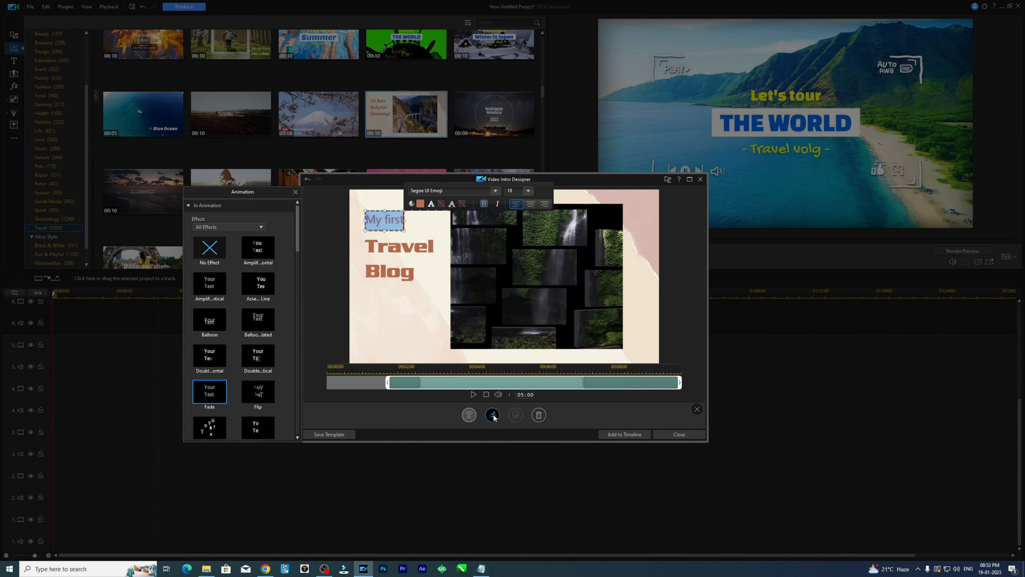
drag(296, 235, 300, 253)
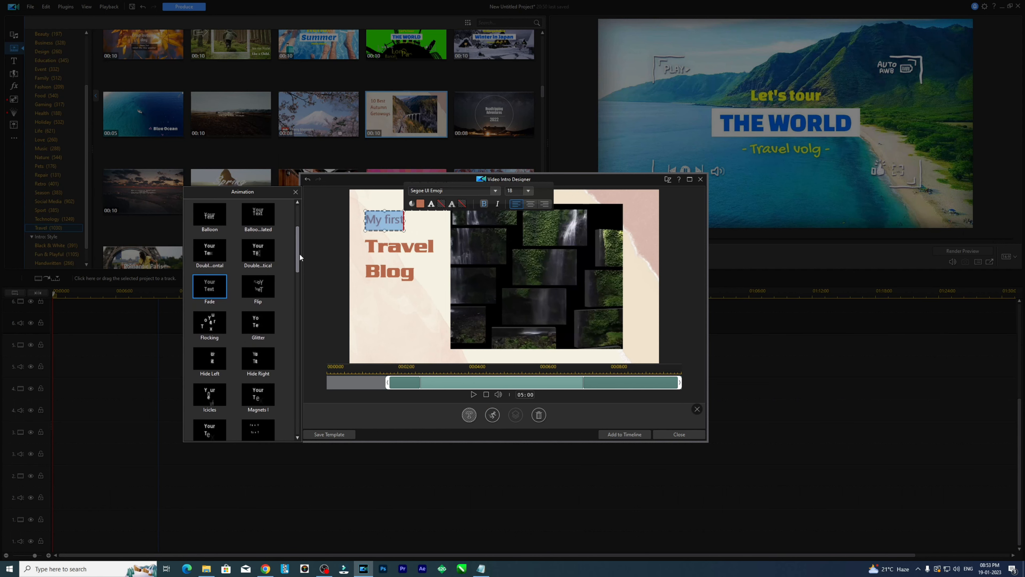
click(267, 254)
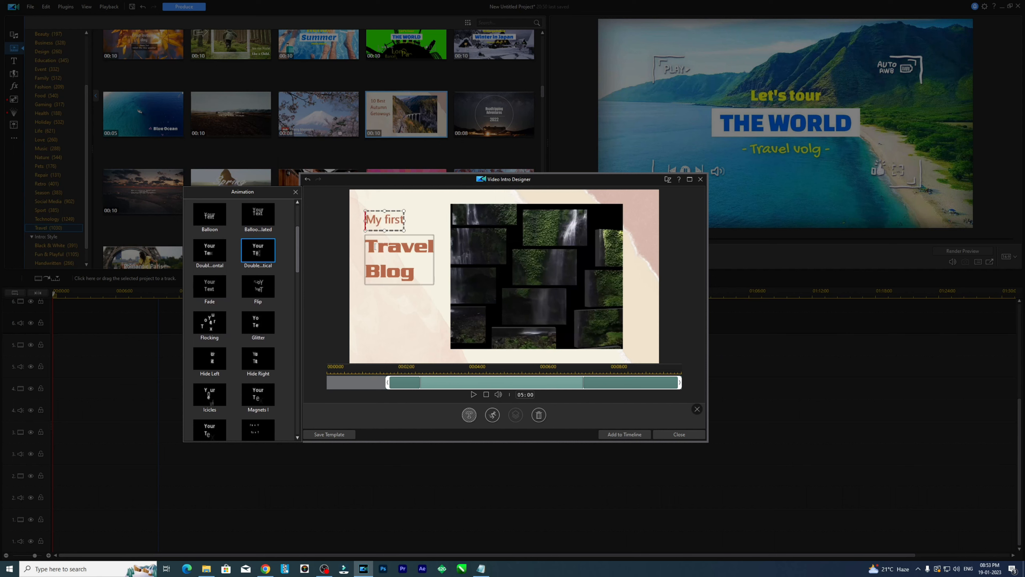
Give the "My first" title the Glitter Out Animation effect
drag(297, 229, 298, 203)
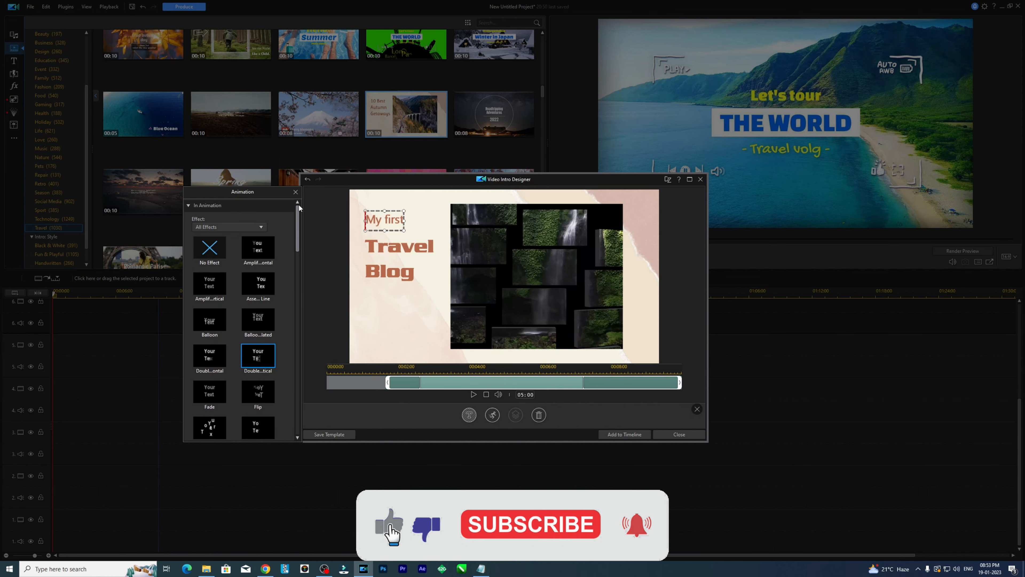
click(188, 205)
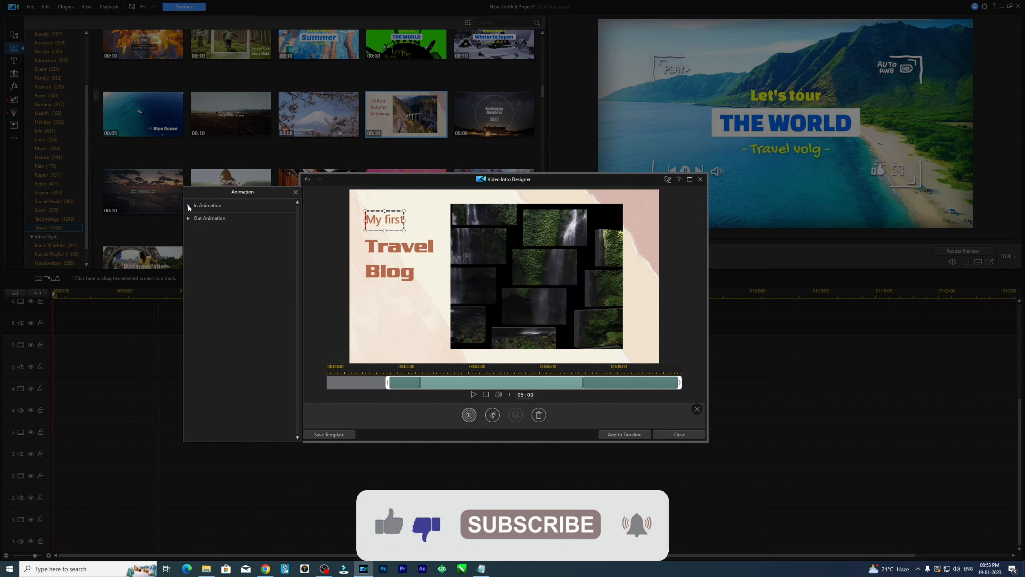
click(189, 217)
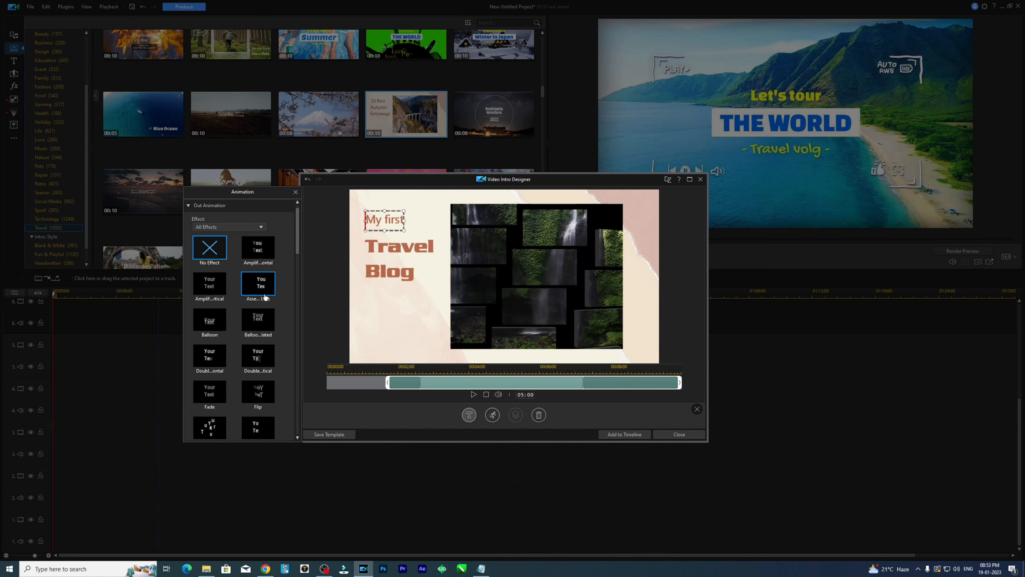
scroll(297, 252, down, 4)
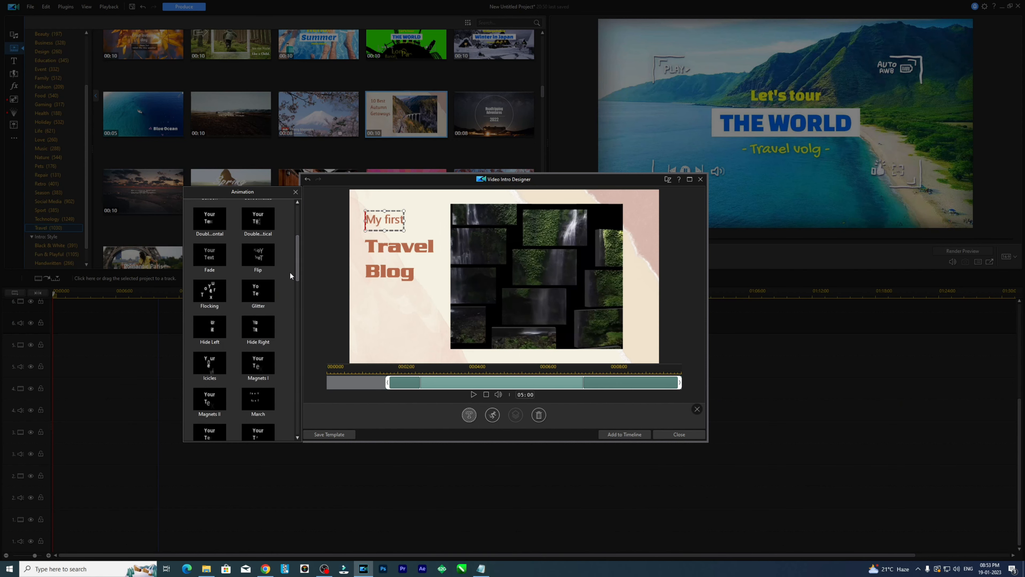
click(262, 296)
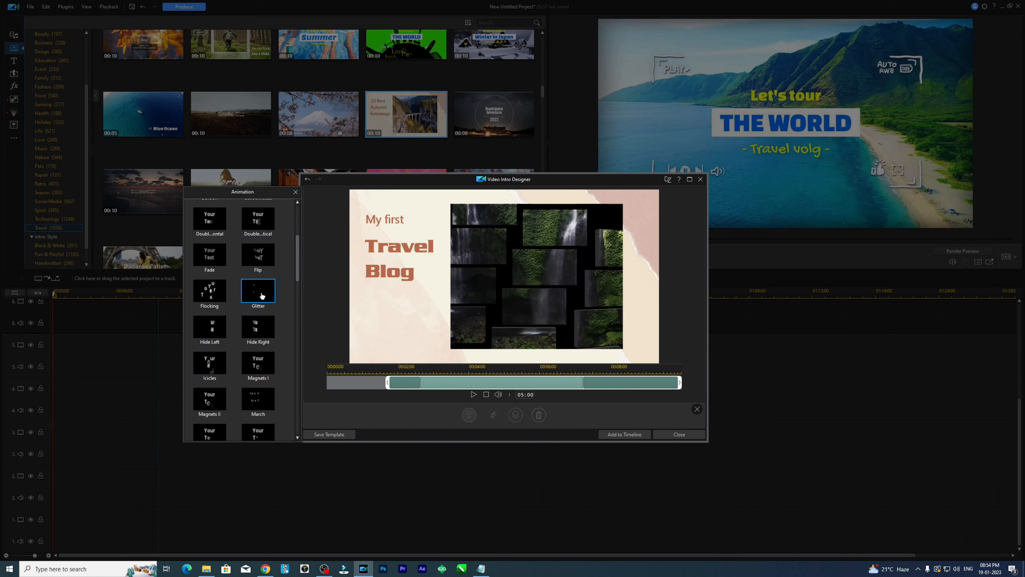
Select the whole "Travel Blog" title and apply an In Animation effect to it
click(379, 247)
double_click(379, 248)
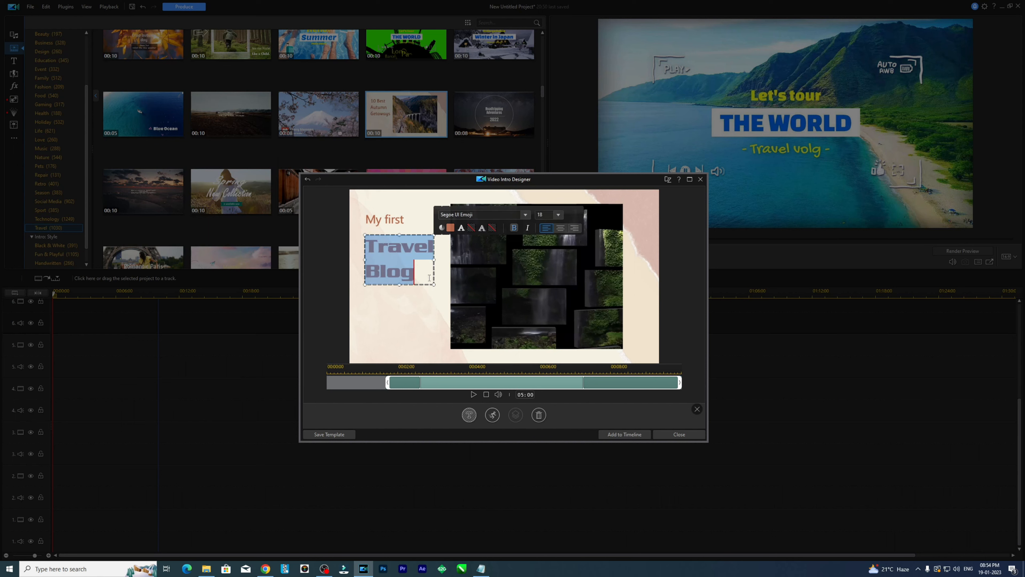
scroll(295, 304, down, 5)
click(258, 353)
Give the "Travel Blog" title the Magnets I Out Animation effect and deselect it
scroll(259, 323, up, 5)
click(194, 208)
scroll(258, 258, down, 7)
click(258, 258)
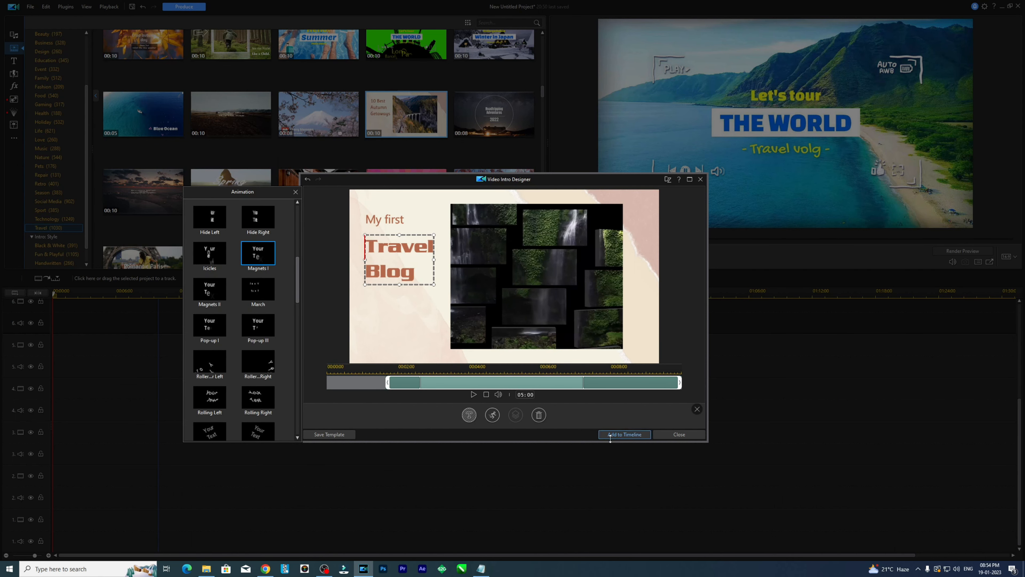
click(686, 335)
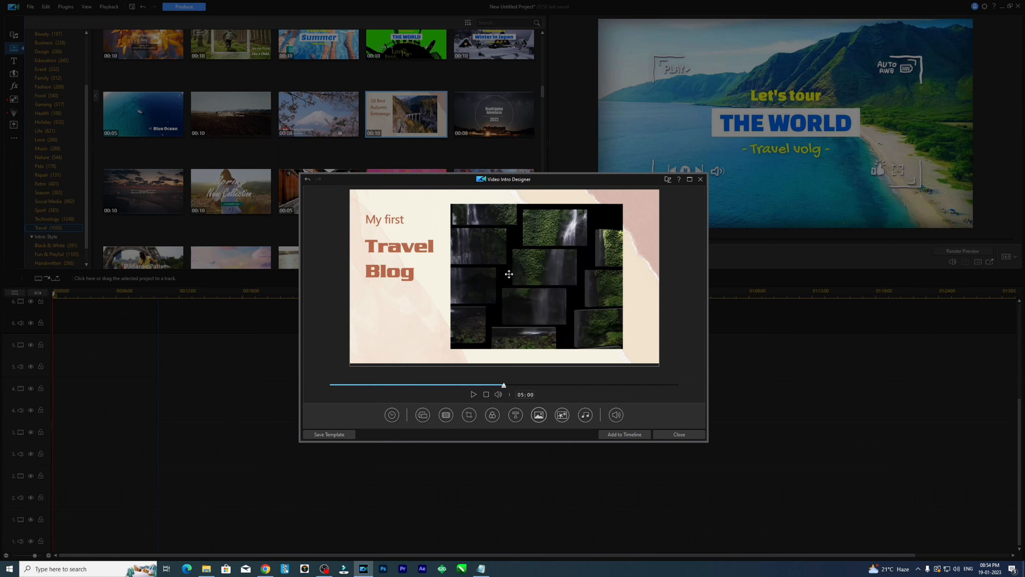
Import the pink and blue sound-wave logo image, shrink it and place it below the "Travel Blog" title
click(540, 415)
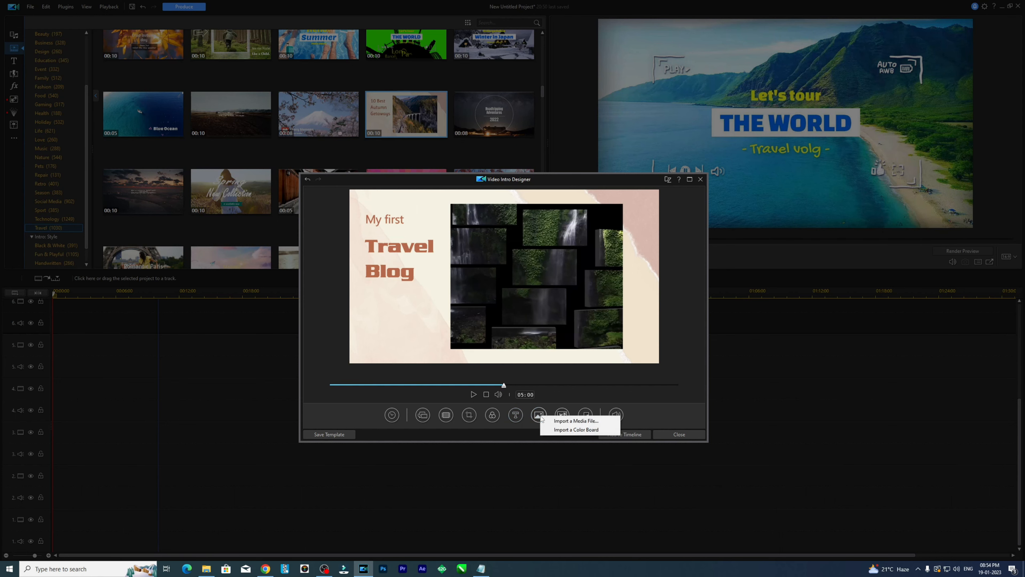
click(565, 420)
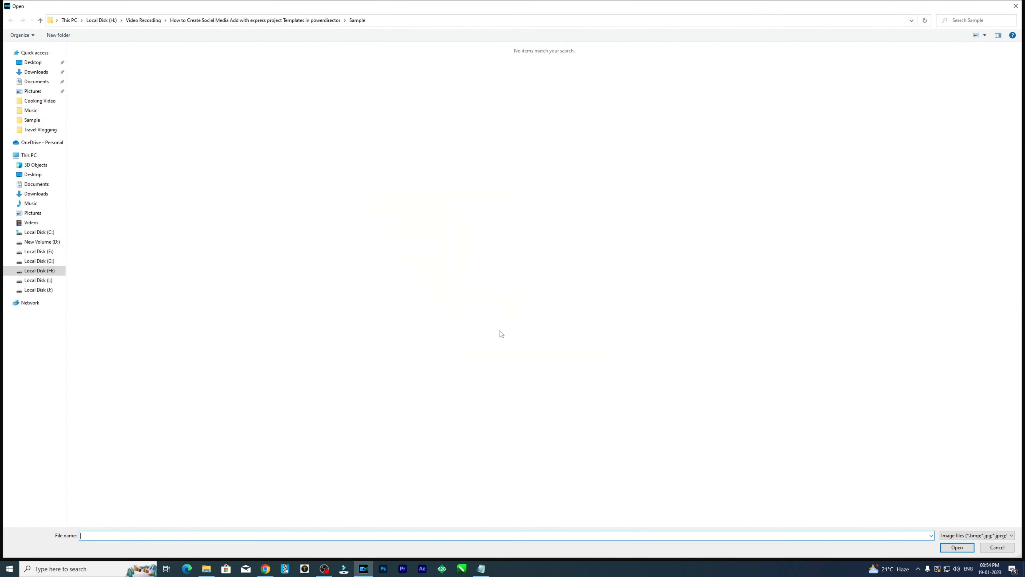
click(60, 271)
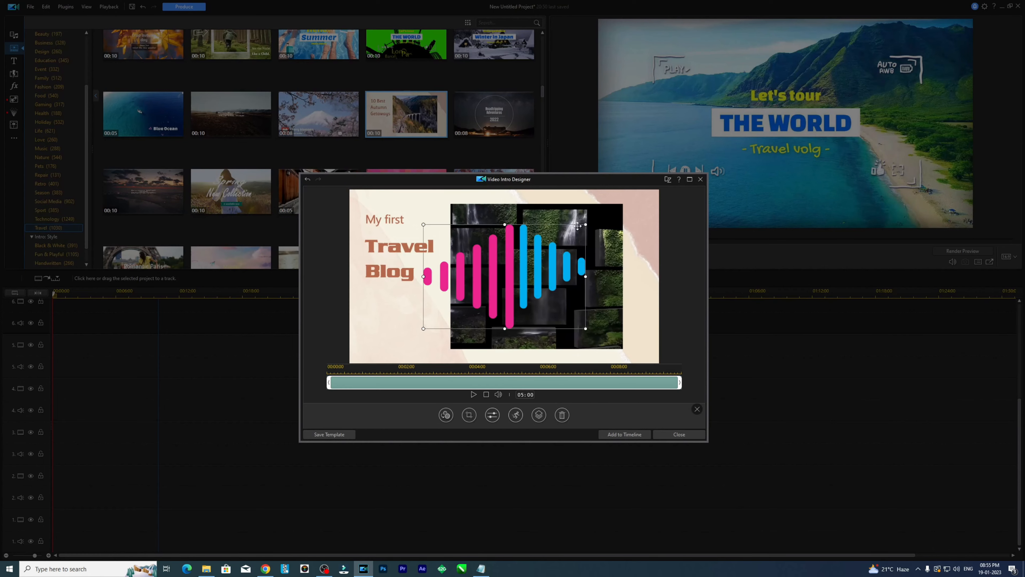
drag(586, 330, 531, 293)
drag(505, 273, 395, 321)
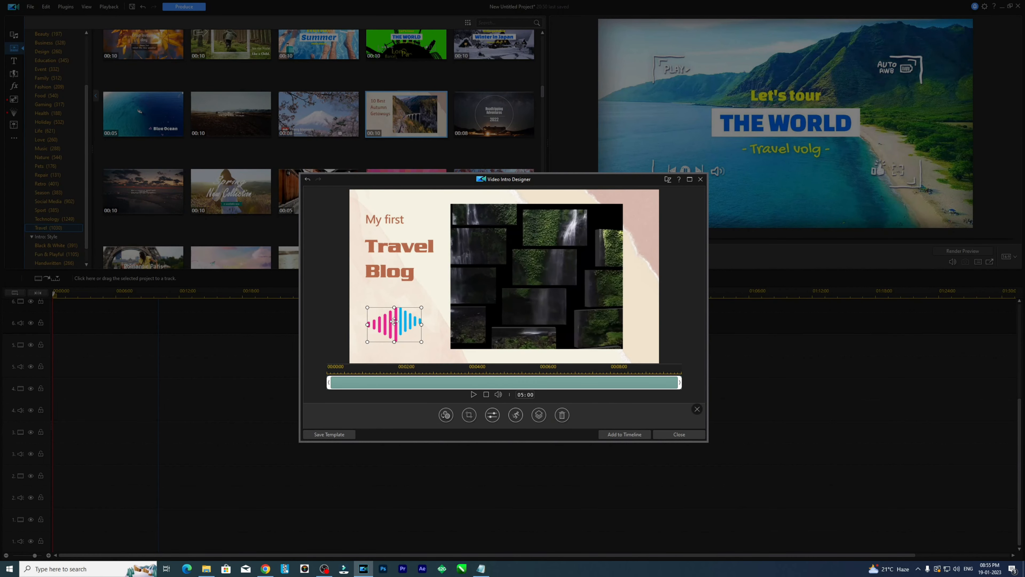
Give the sound-wave logo an In Animation effect and the Blizzard Out Animation effect, and deselect it
click(515, 415)
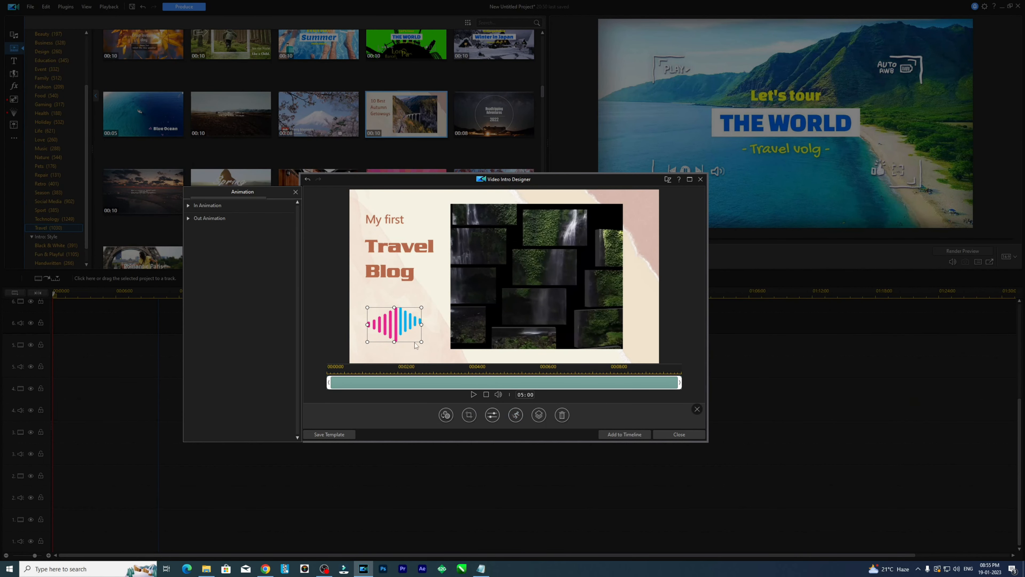
click(189, 206)
scroll(247, 228, down, 2)
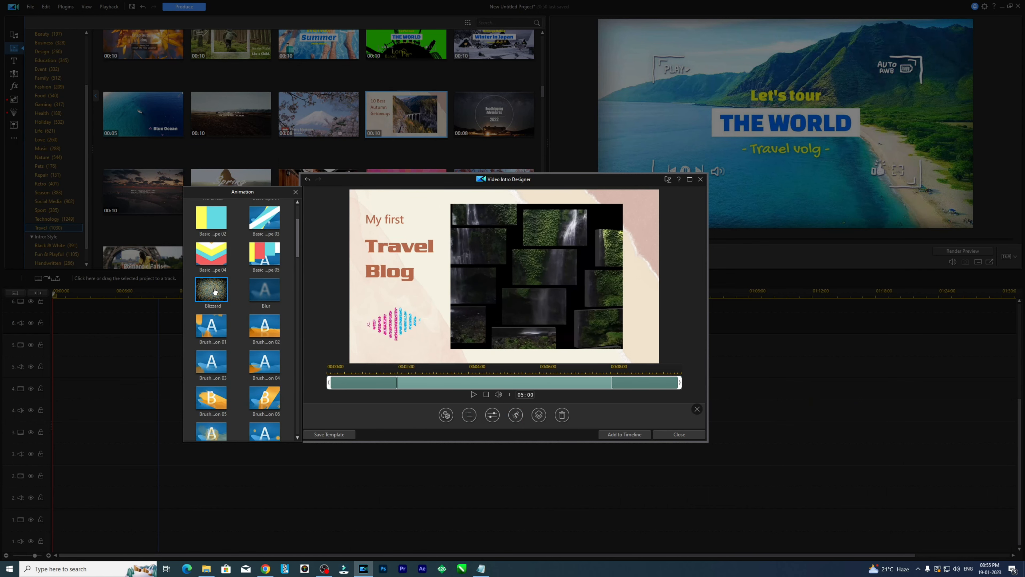
drag(298, 246, 300, 208)
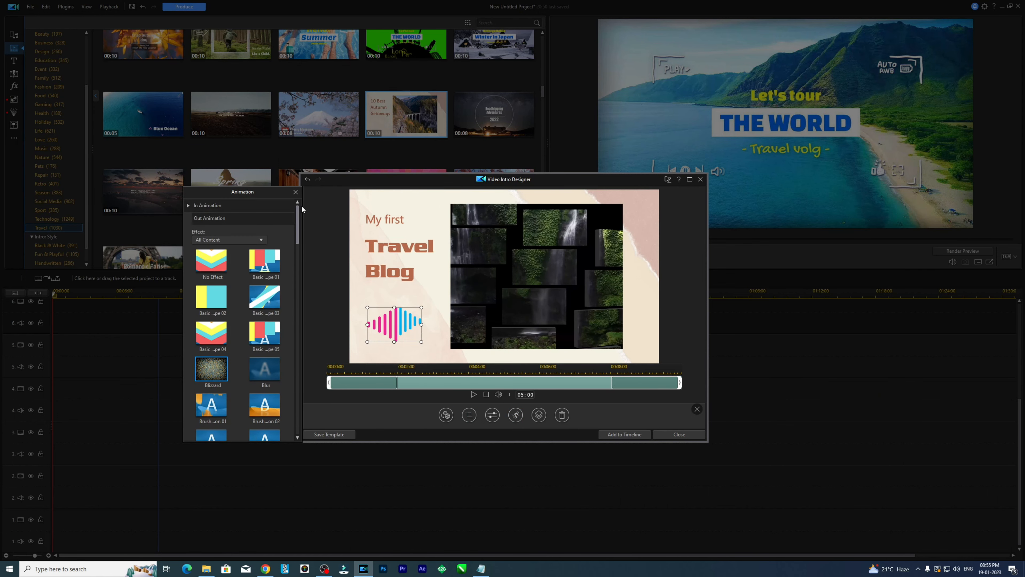
click(295, 192)
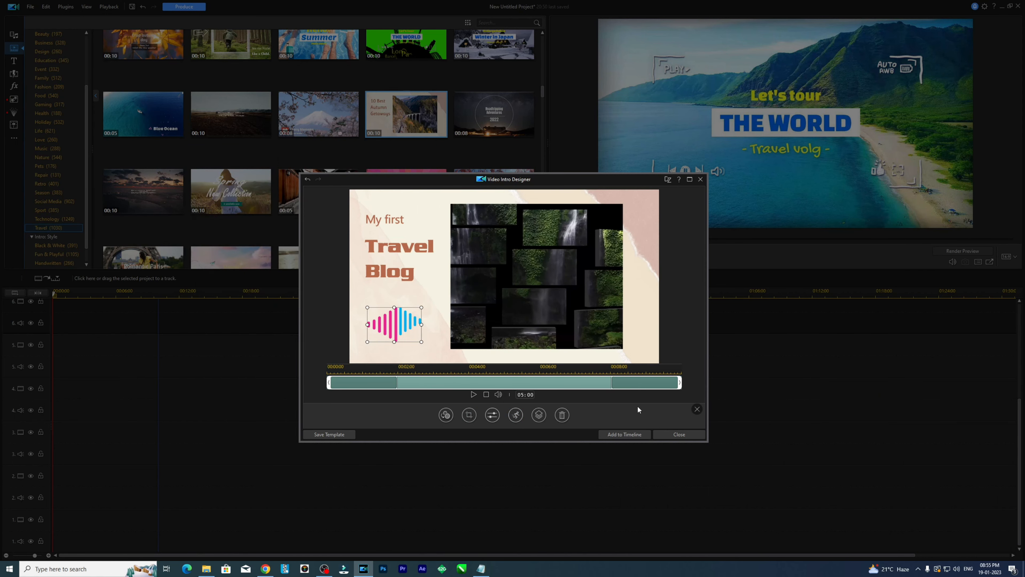
click(678, 321)
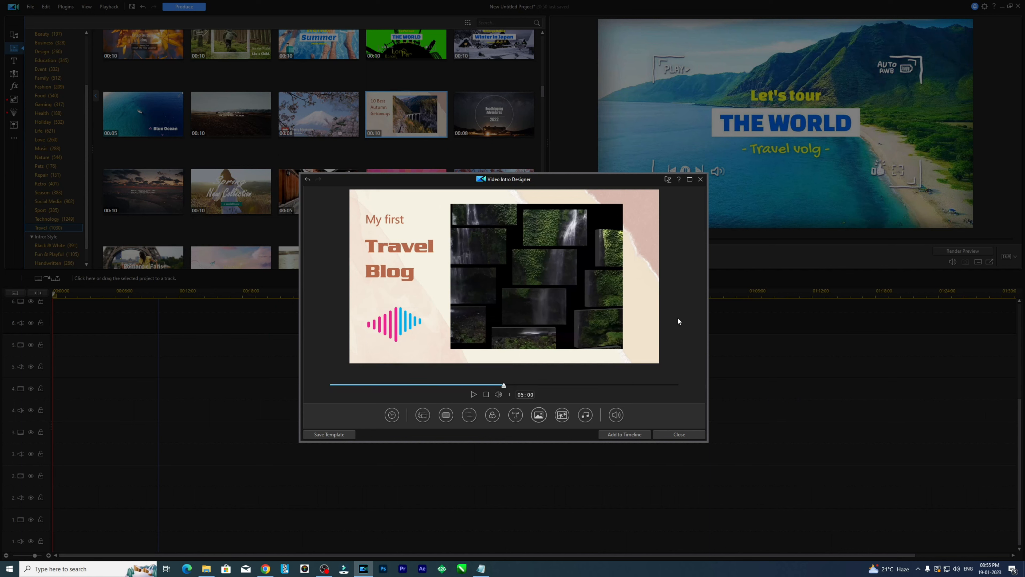
Add the "All Over the World" video overlay, shrink it and place it at the lower-right corner of the waterfall collage
click(563, 415)
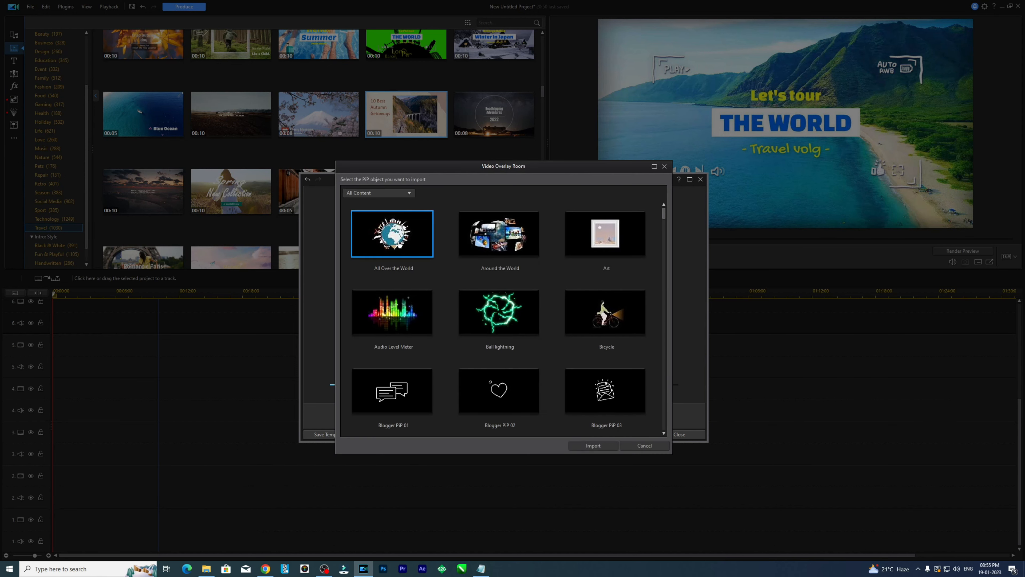
click(590, 445)
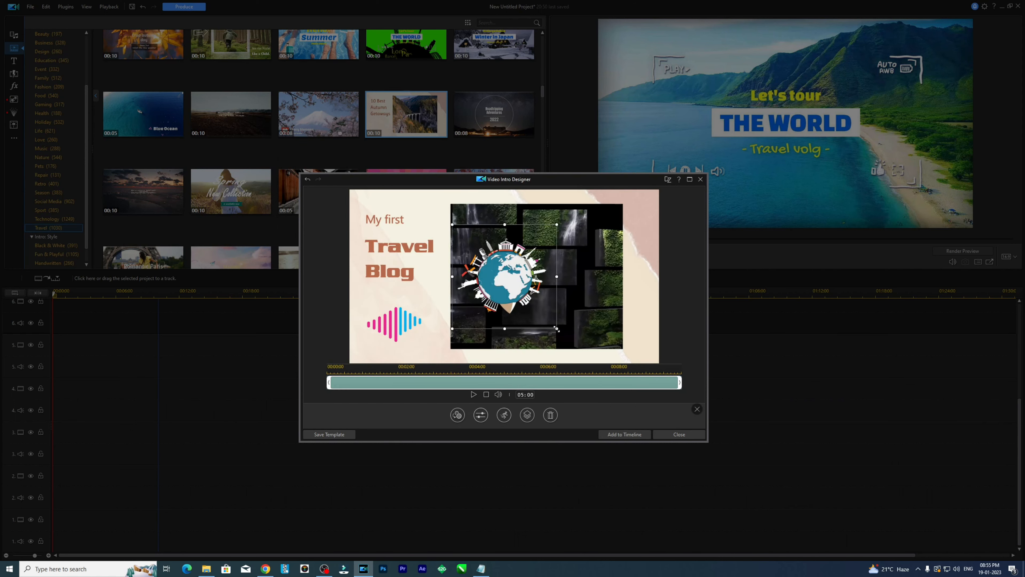
drag(556, 328, 629, 340)
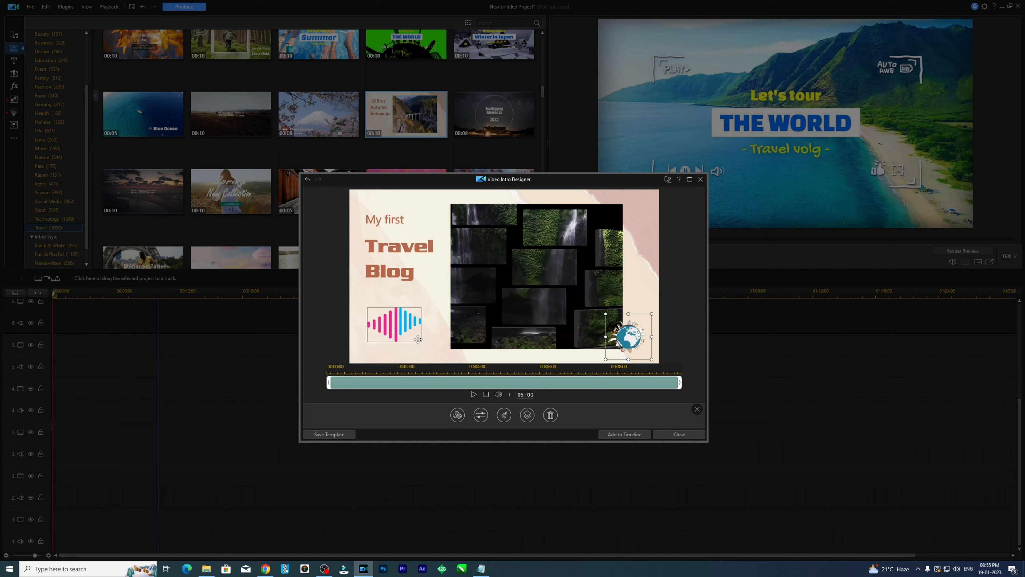
Move the sound-wave logo to the collage's upper-right corner and the globe overlay below the "Travel Blog" title
click(418, 340)
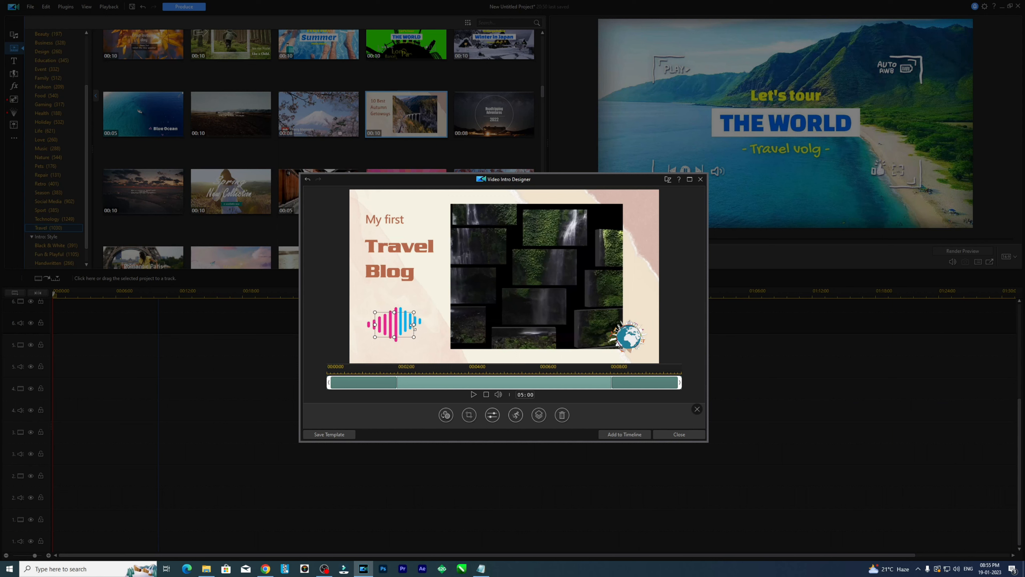
drag(413, 325, 590, 230)
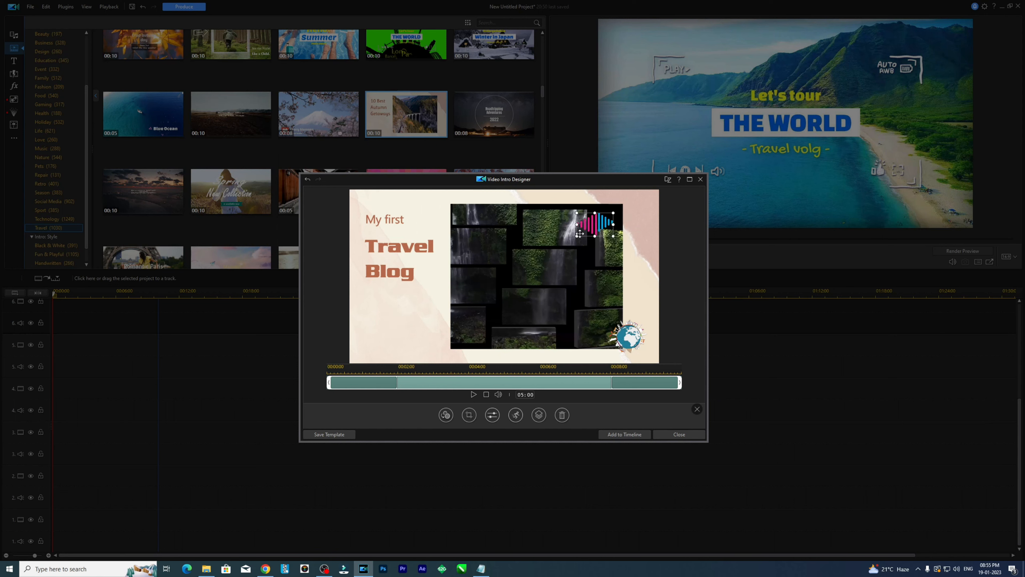
drag(629, 339, 390, 322)
click(671, 374)
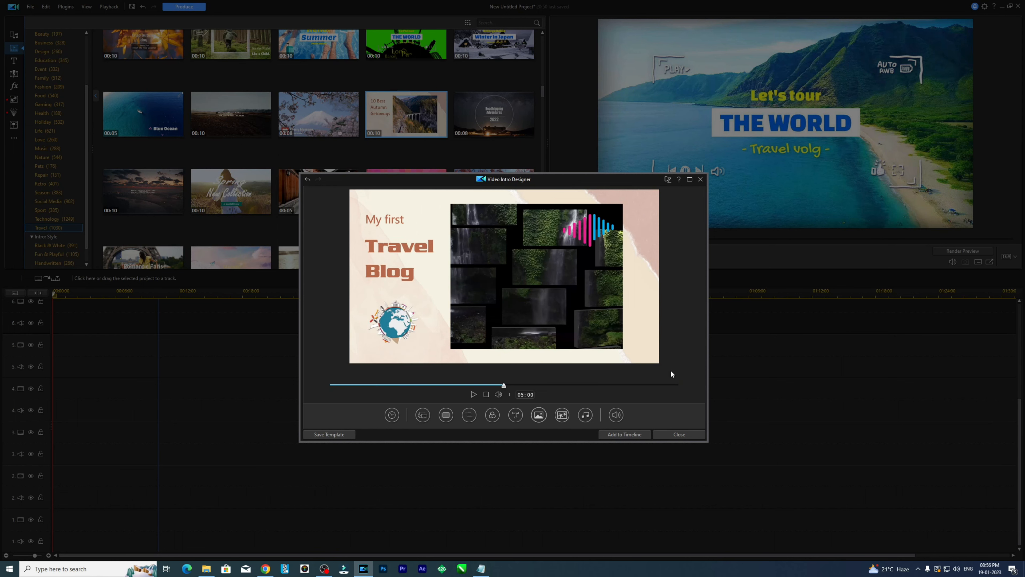
Import Lazy_Boy_Blues.mp3 and apply it as the intro's background music
click(585, 414)
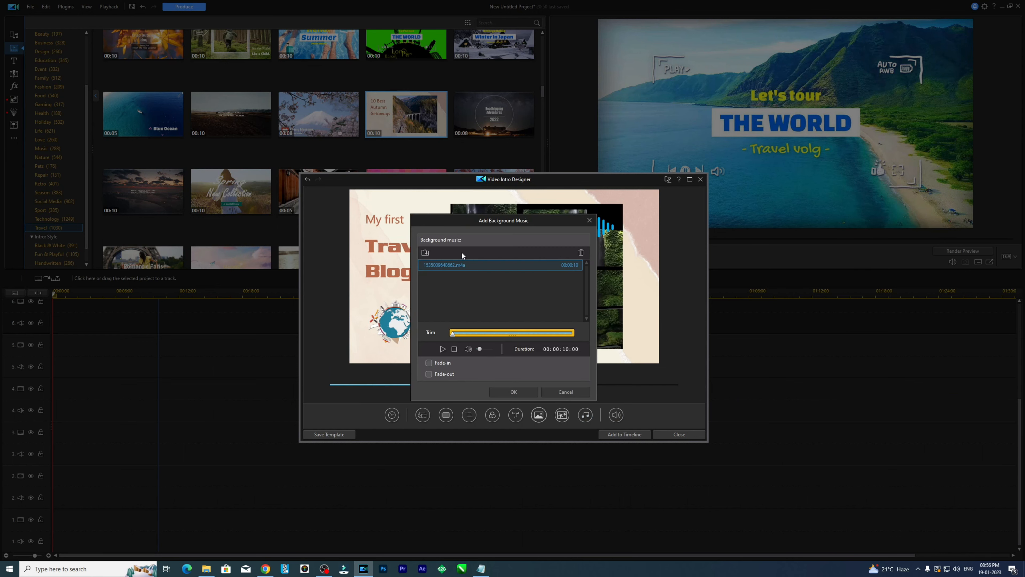
click(426, 254)
click(955, 549)
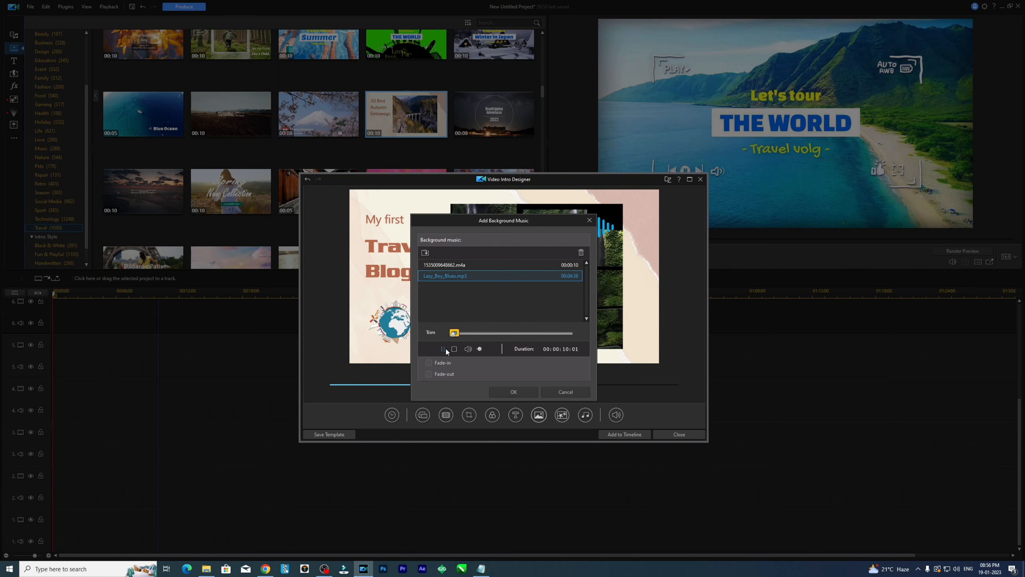
click(519, 395)
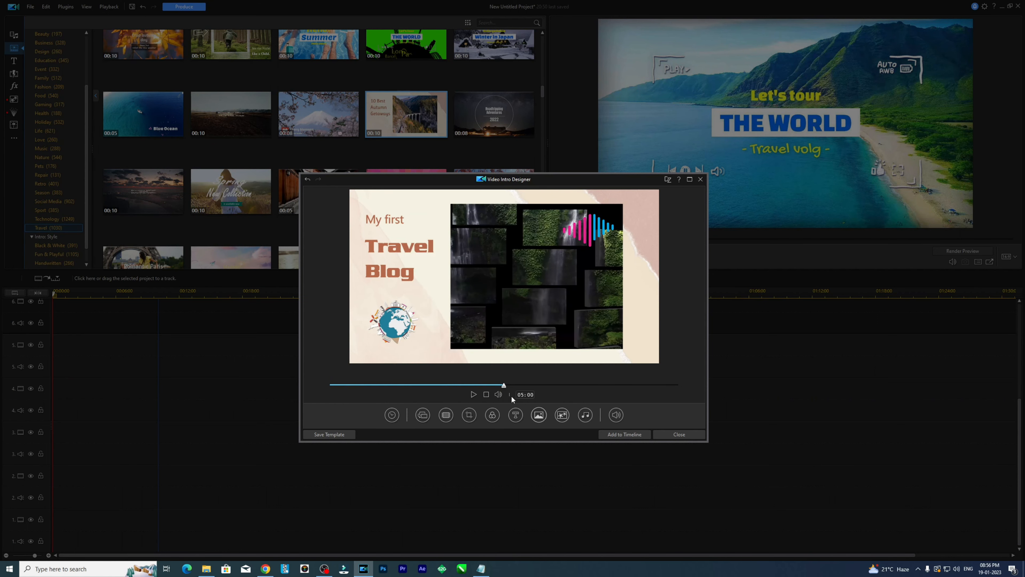
Rewind the intro to its start, add it to the timeline and compress the timeline scale
drag(504, 385, 315, 389)
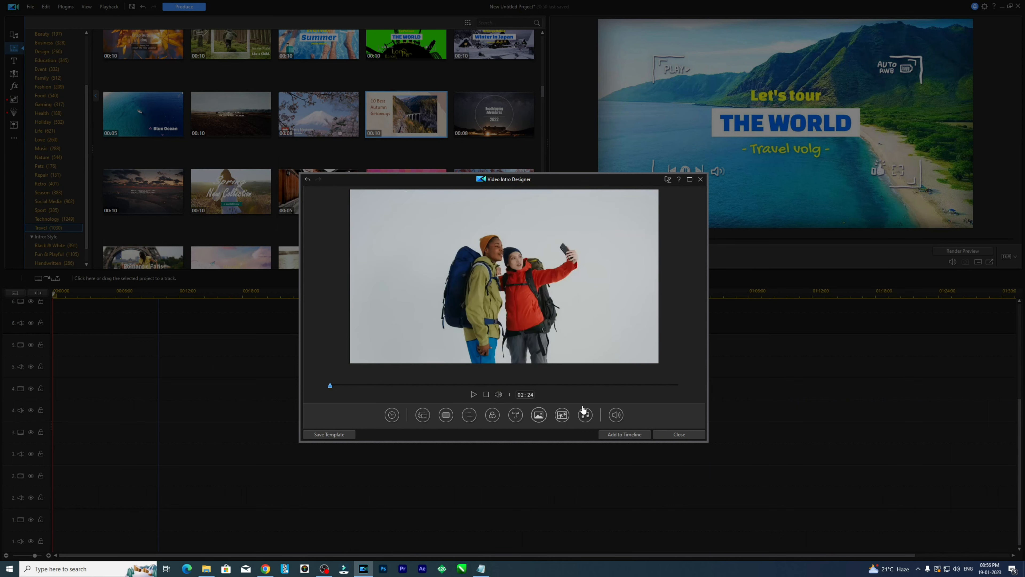
click(629, 435)
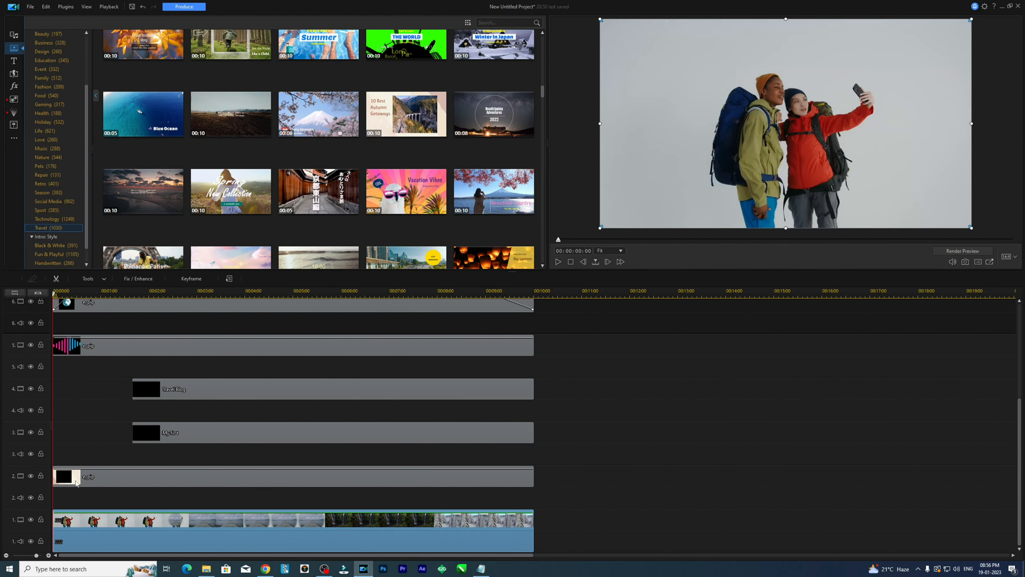
drag(557, 294, 166, 298)
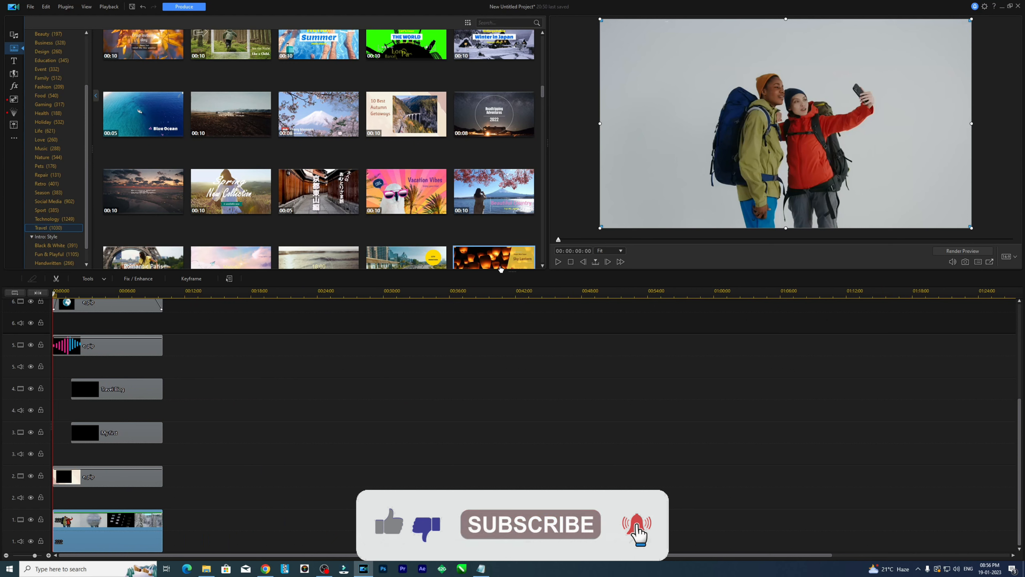
Play the finished intro in the full-screen preview and return to the editing workspace
click(793, 192)
double_click(793, 189)
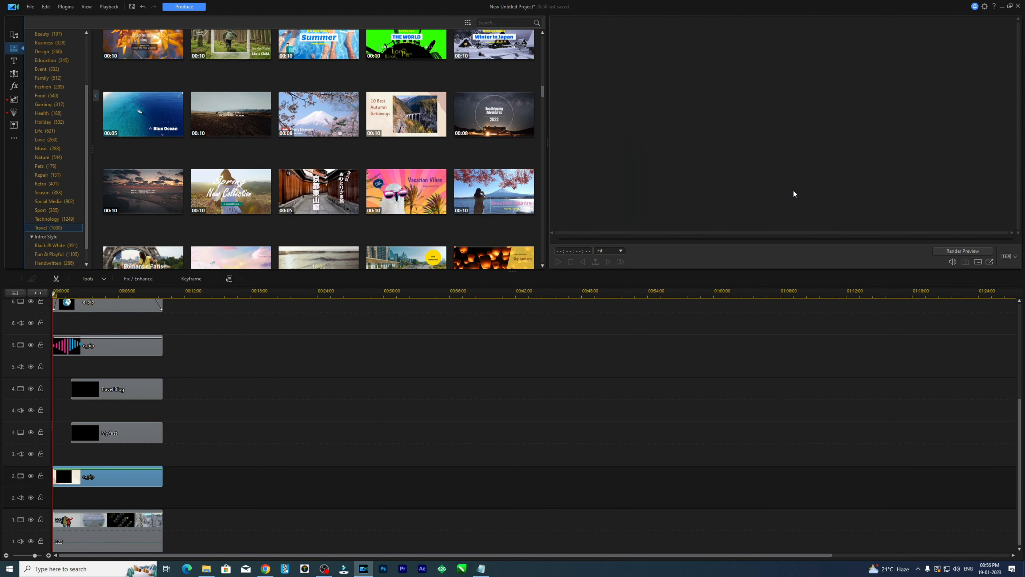
click(503, 563)
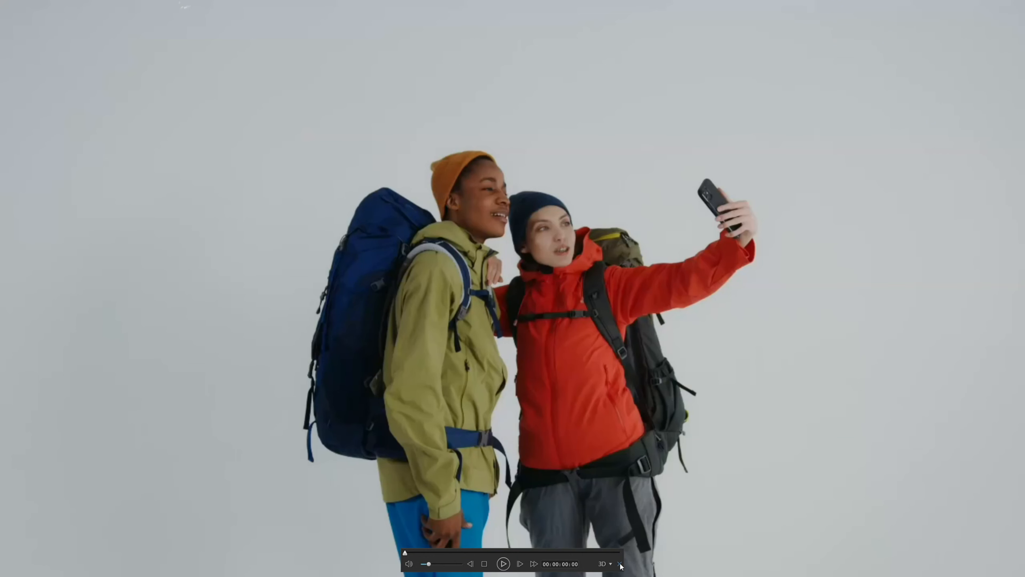
click(620, 564)
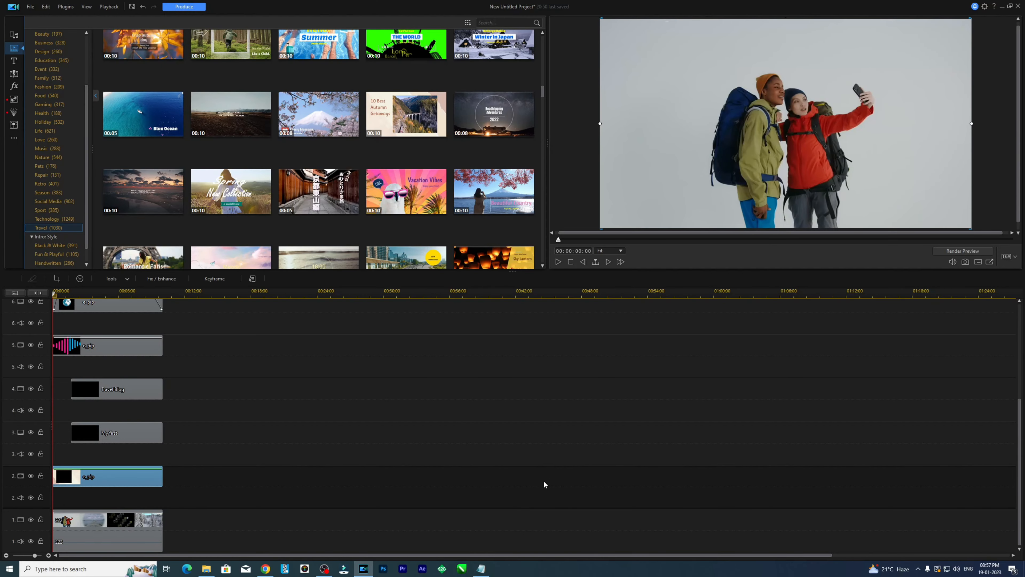